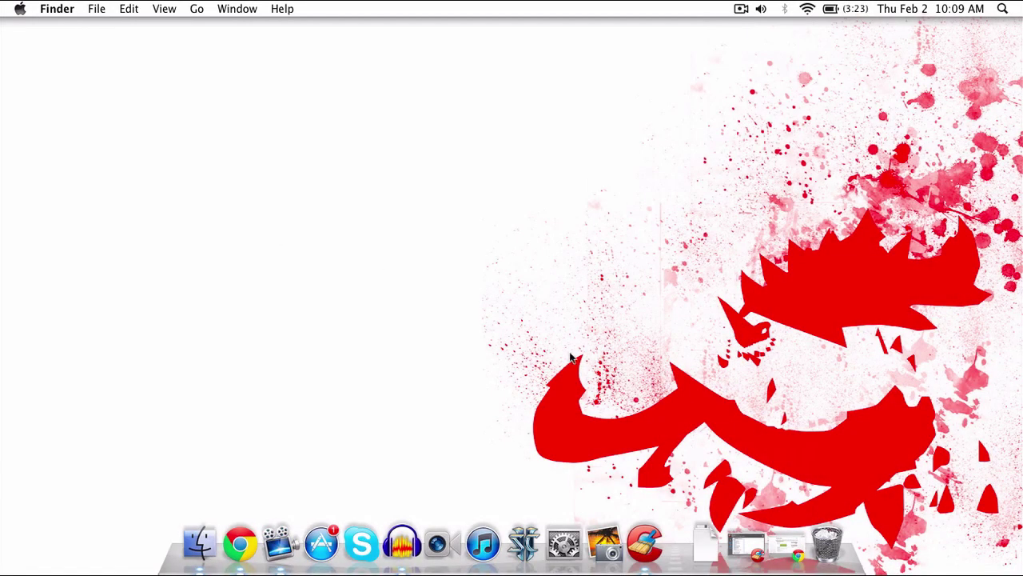
- Bring up the CCleaner for Mac download page in Chrome, minimize it, and launch CCleaner
left_click(781, 538)
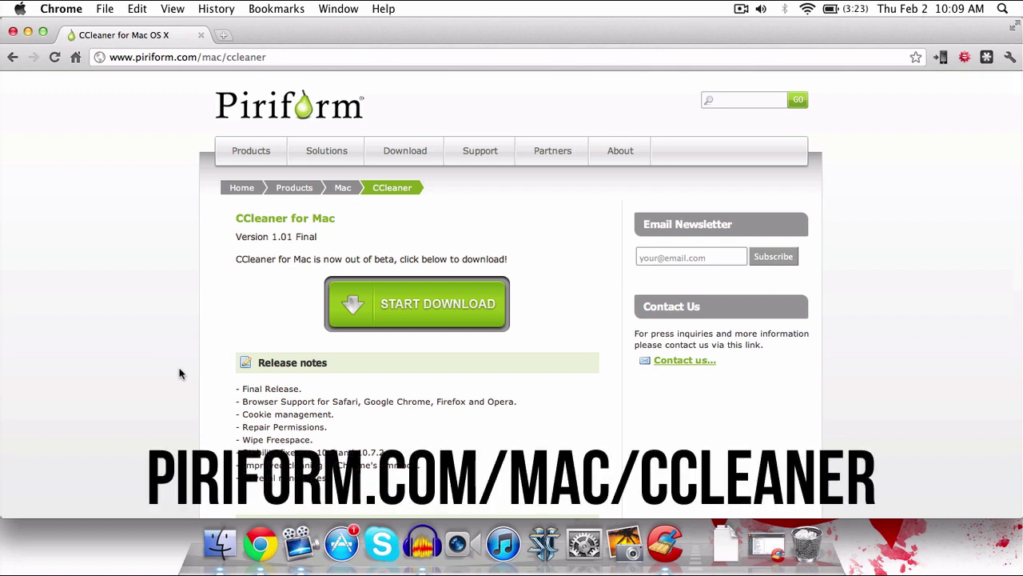
left_click(29, 32)
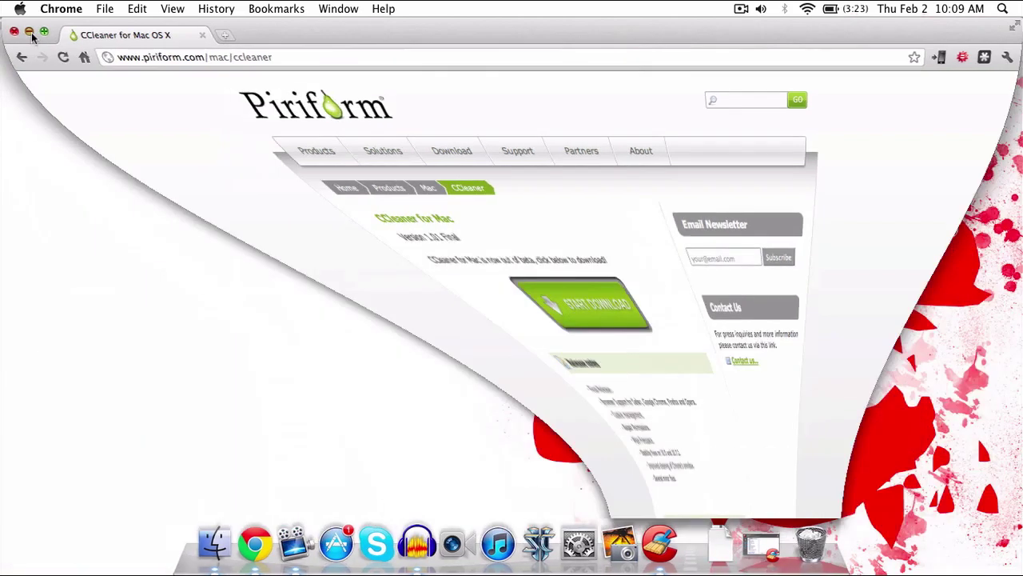
left_click(646, 544)
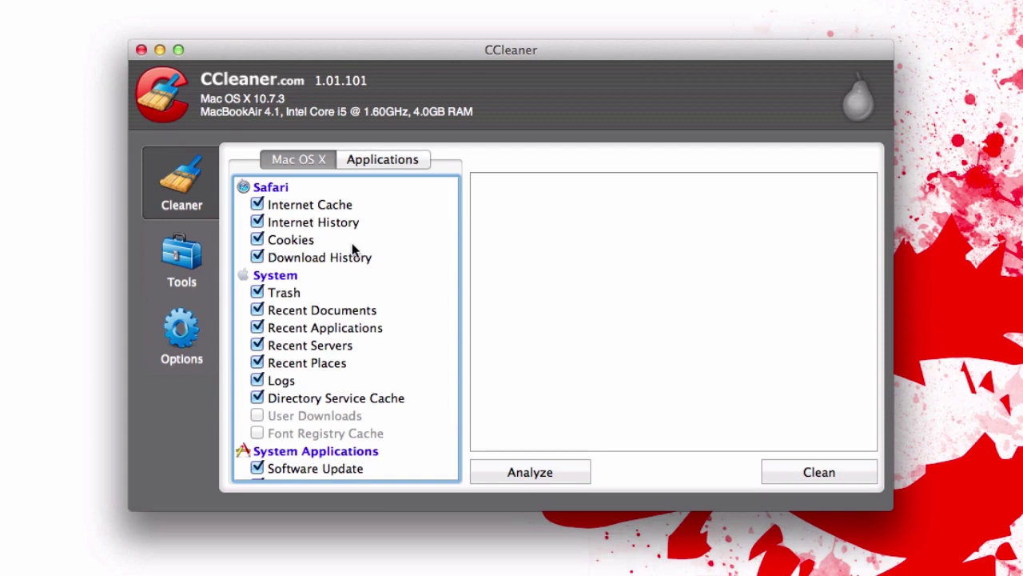
- Exclude Safari's Internet Cache, Internet History, Cookies and Download History from the cleaning
left_click(292, 208)
left_click(256, 205)
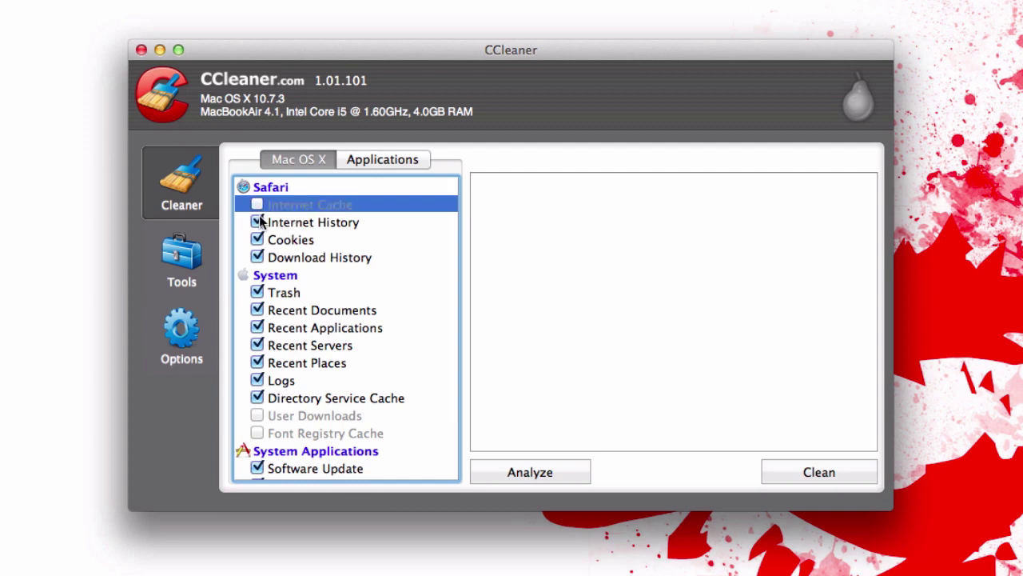
left_click(257, 222)
left_click(257, 240)
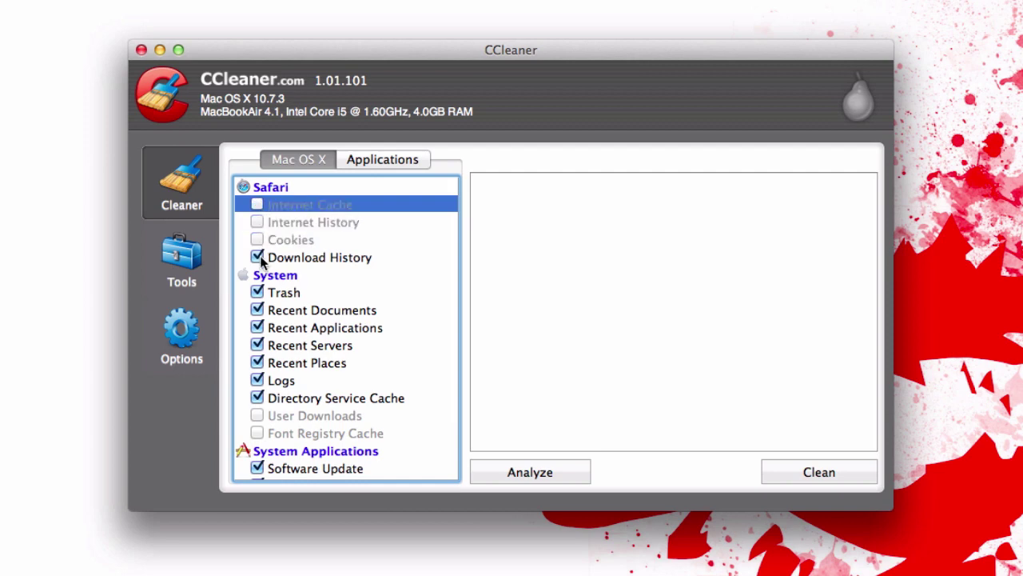
left_click(256, 258)
- Exclude Recent Servers from the System cleaning items and check the remaining Mac OS X entries
scroll(316, 400, "down", 2)
scroll(316, 399, "down", 1)
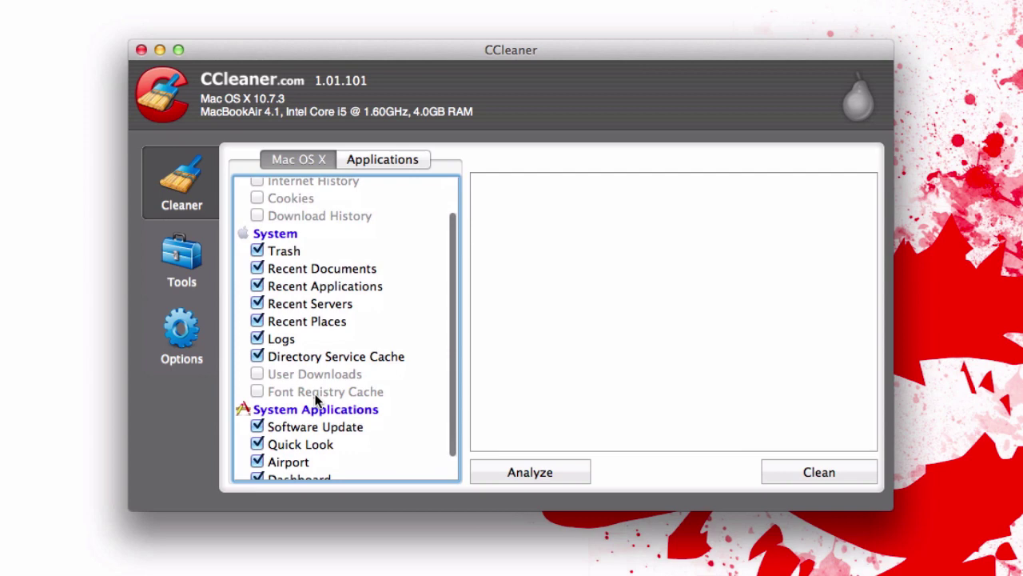
scroll(316, 399, "down", 1)
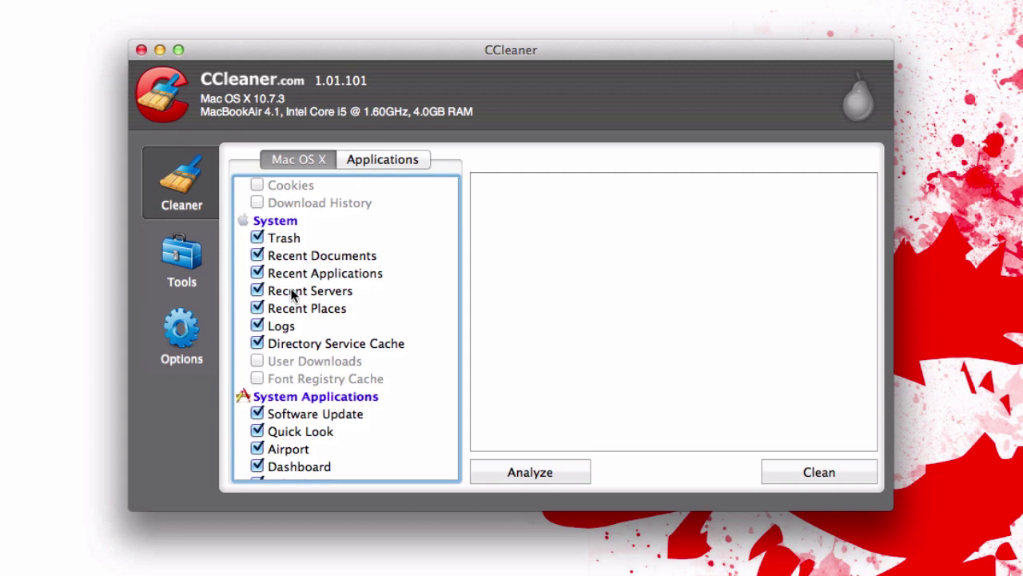
left_click(260, 292)
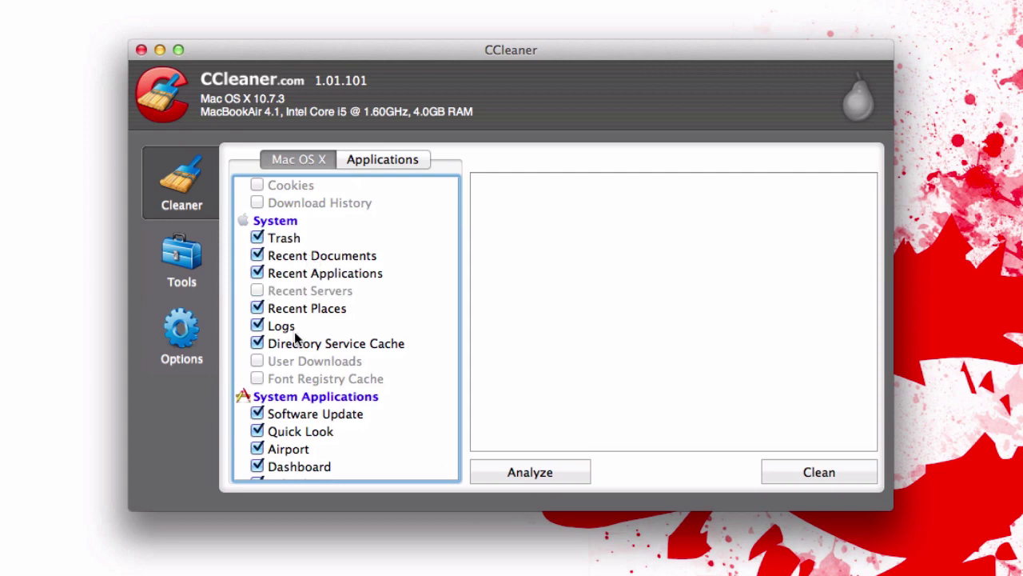
scroll(286, 350, "down", 1)
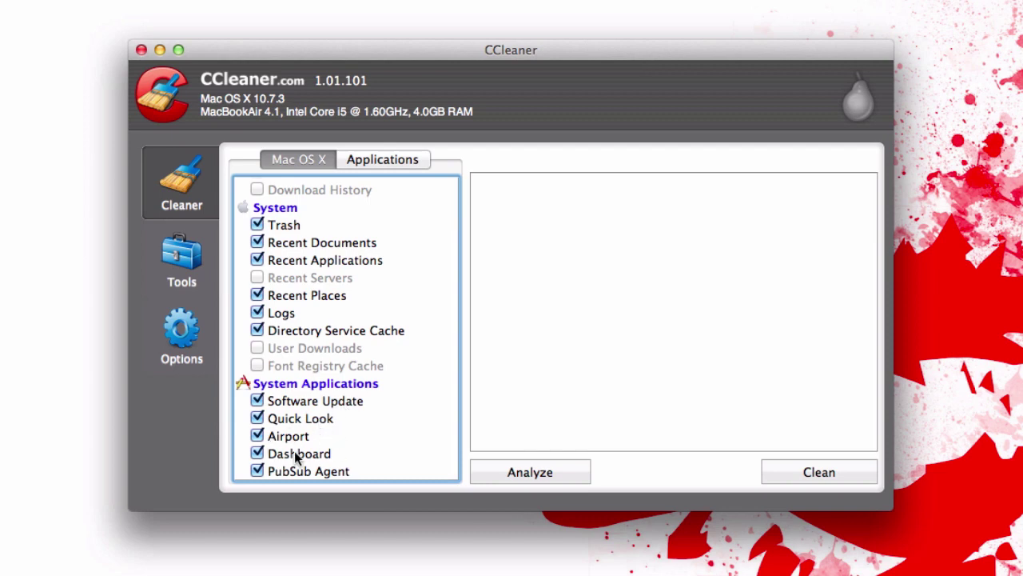
scroll(294, 451, "up", 3)
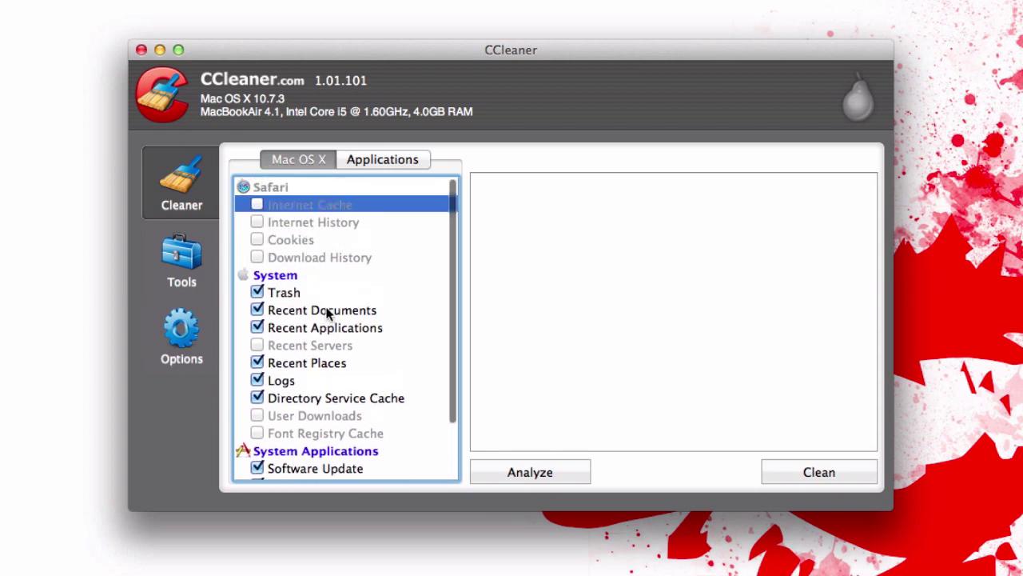
scroll(326, 312, "down", 3)
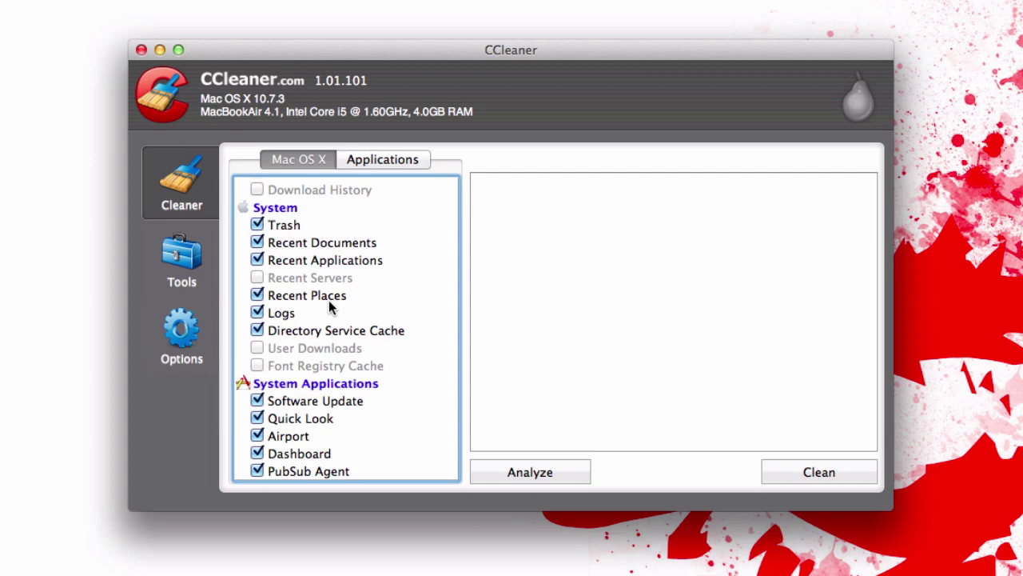
- Exclude Google Chrome's Internet Cache, Internet History, Cookies, Download History and Session, and check the remaining application entries
left_click(395, 161)
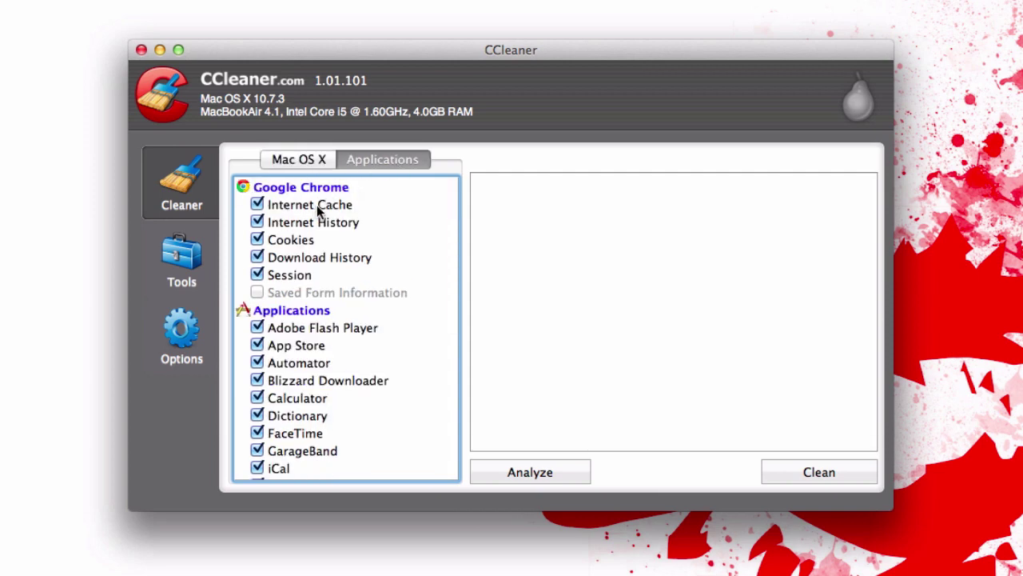
left_click(258, 206)
left_click(257, 223)
left_click(257, 240)
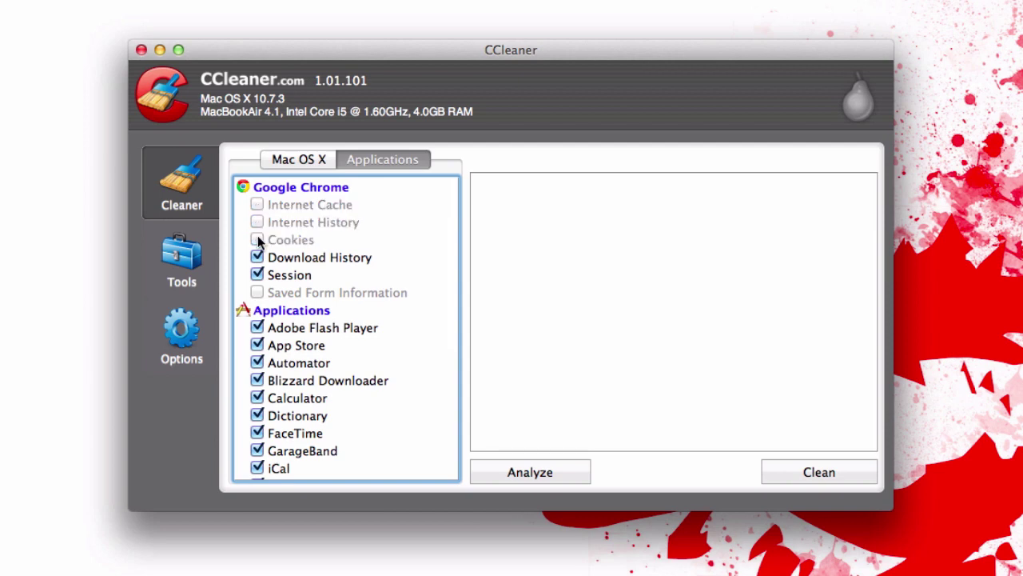
left_click(258, 257)
left_click(258, 275)
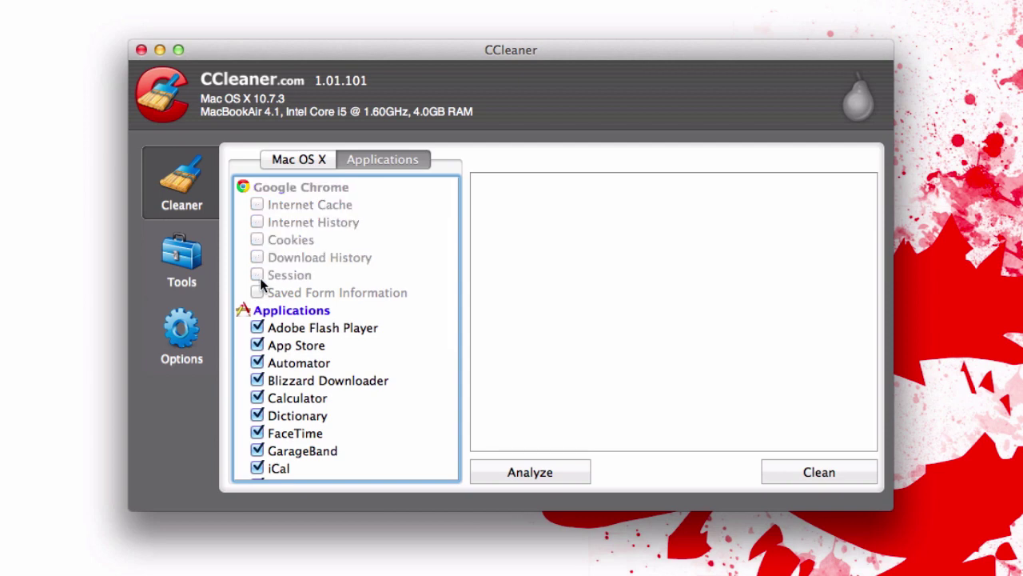
scroll(312, 328, "down", 3)
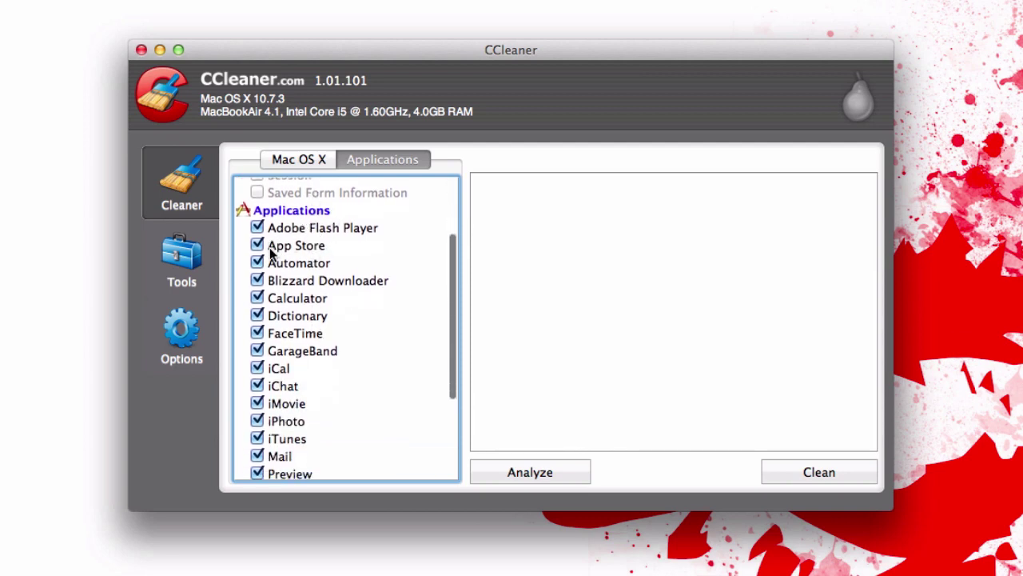
scroll(306, 329, "down", 4)
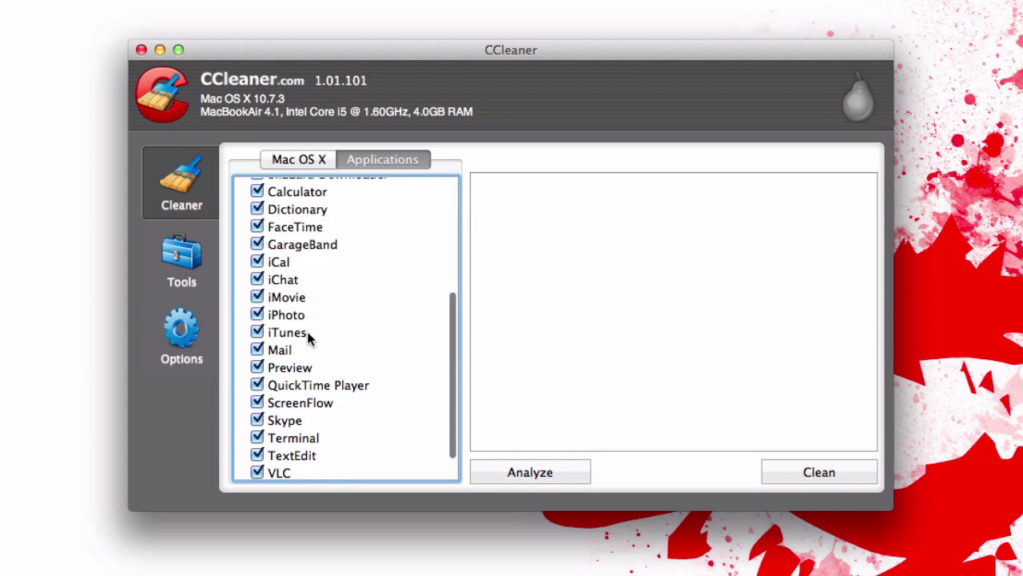
scroll(308, 337, "down", 1)
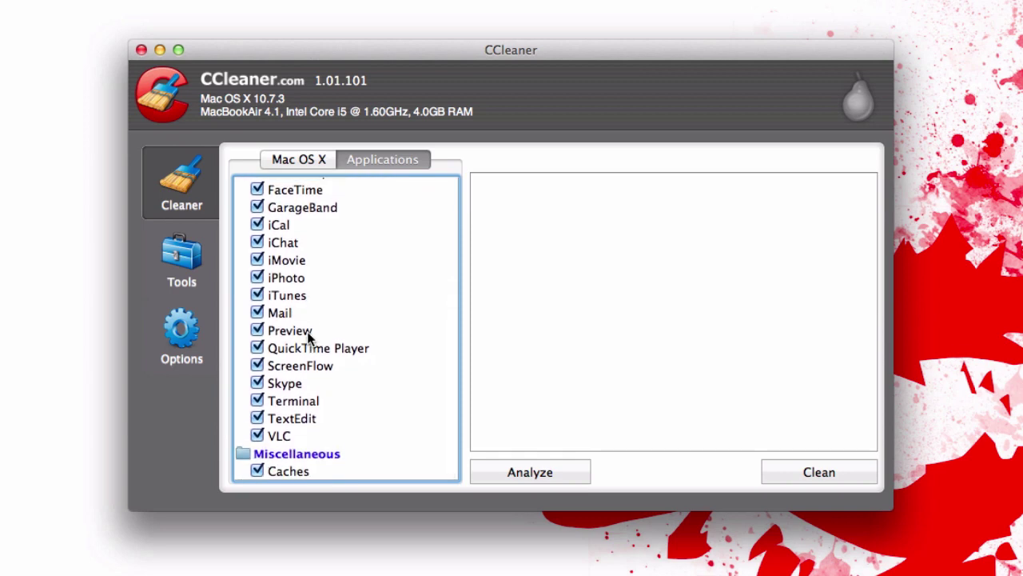
scroll(307, 337, "up", 8)
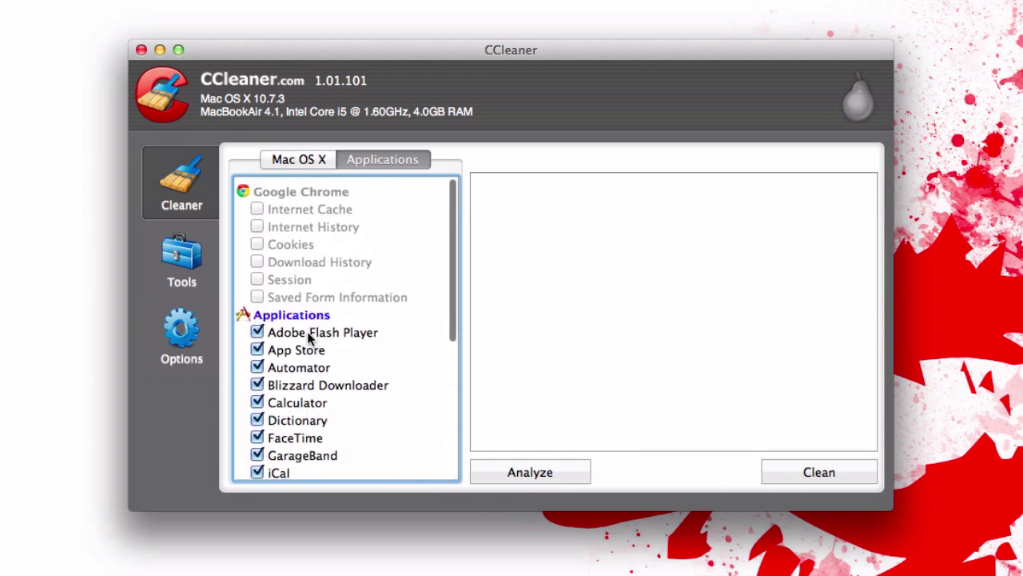
- Analyze the selected cleaning items and clean the files listed in the report
left_click(550, 471)
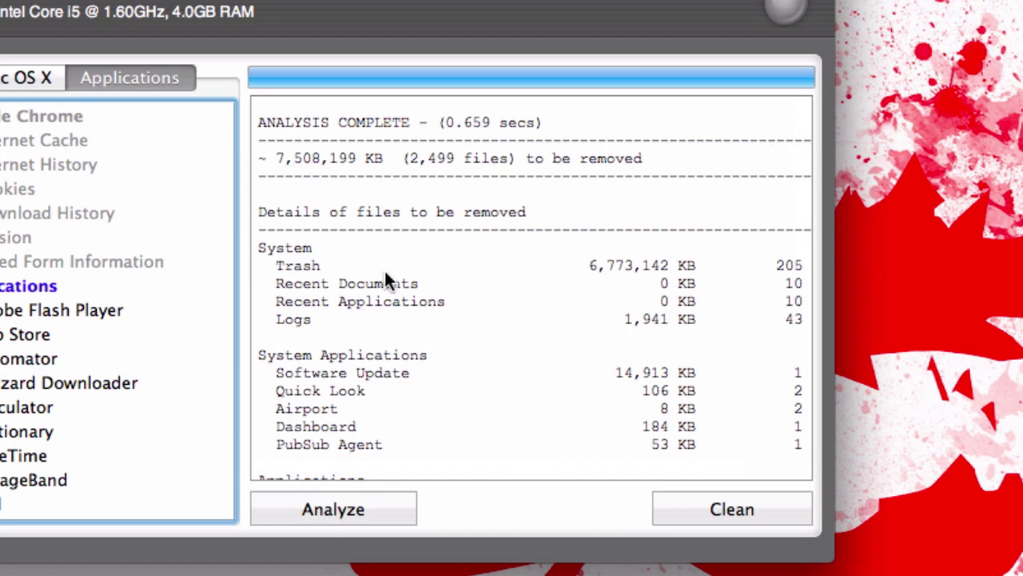
scroll(550, 308, "down", 3)
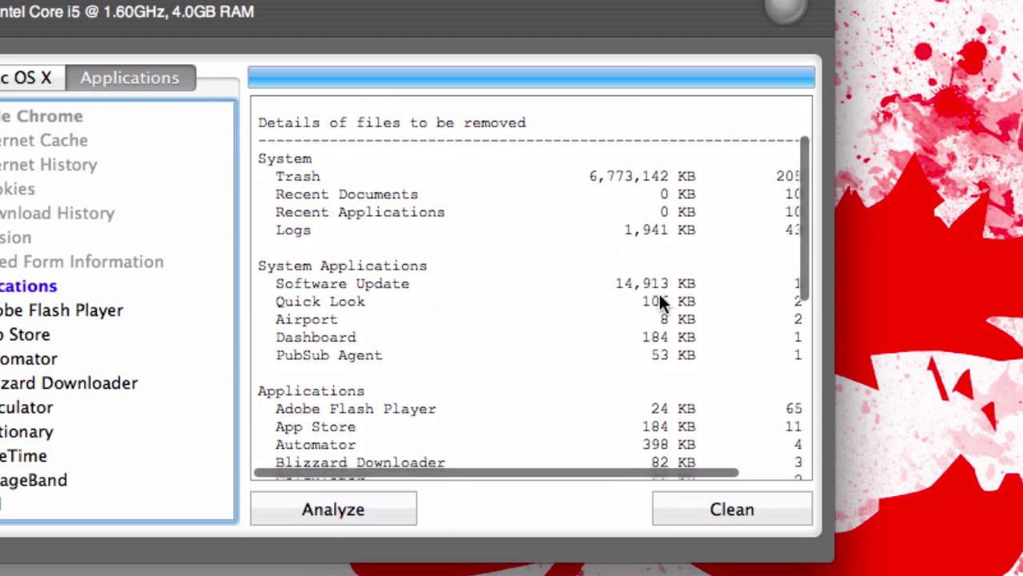
scroll(636, 309, "down", 8)
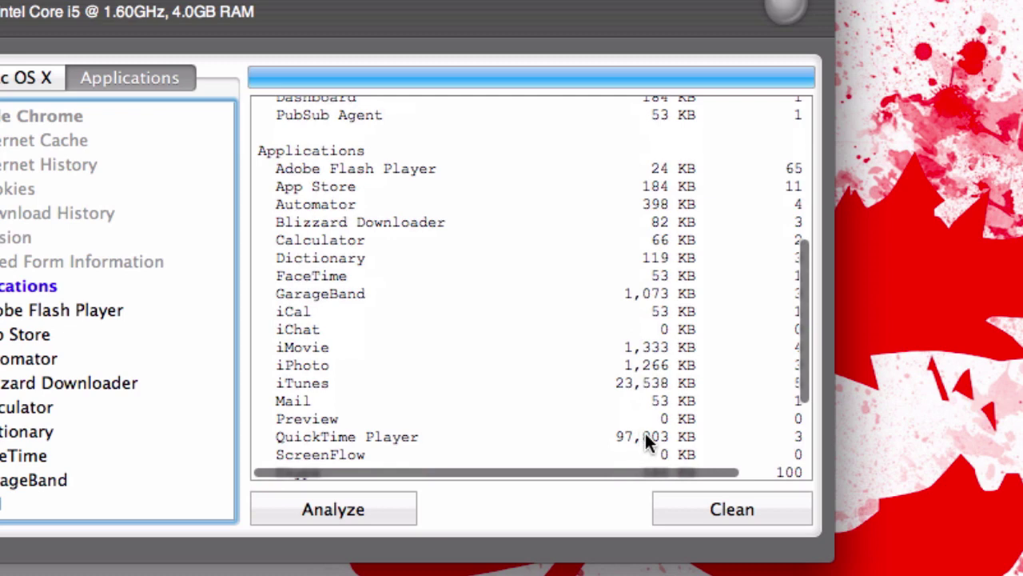
scroll(645, 424, "down", 2)
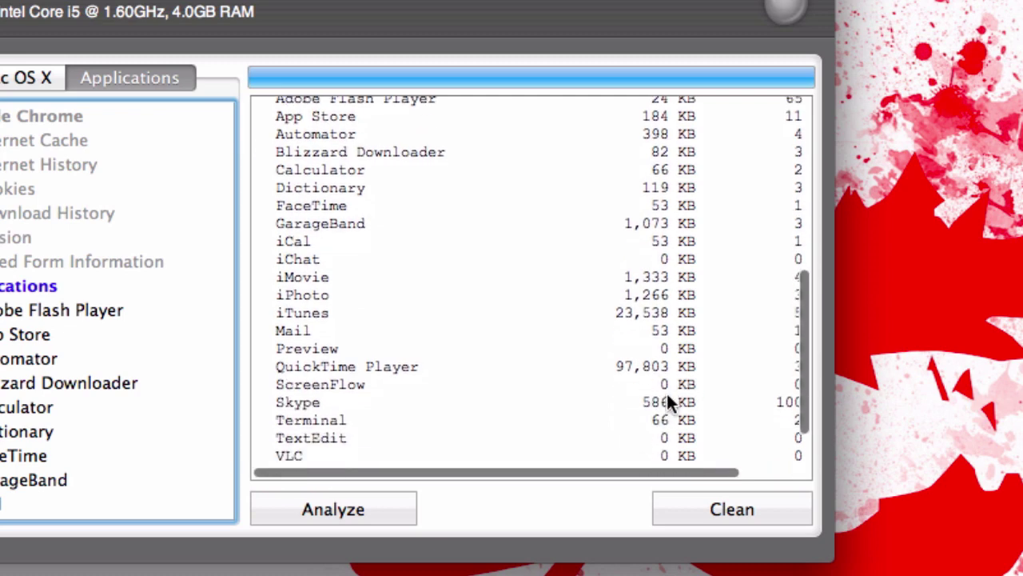
scroll(667, 394, "down", 3)
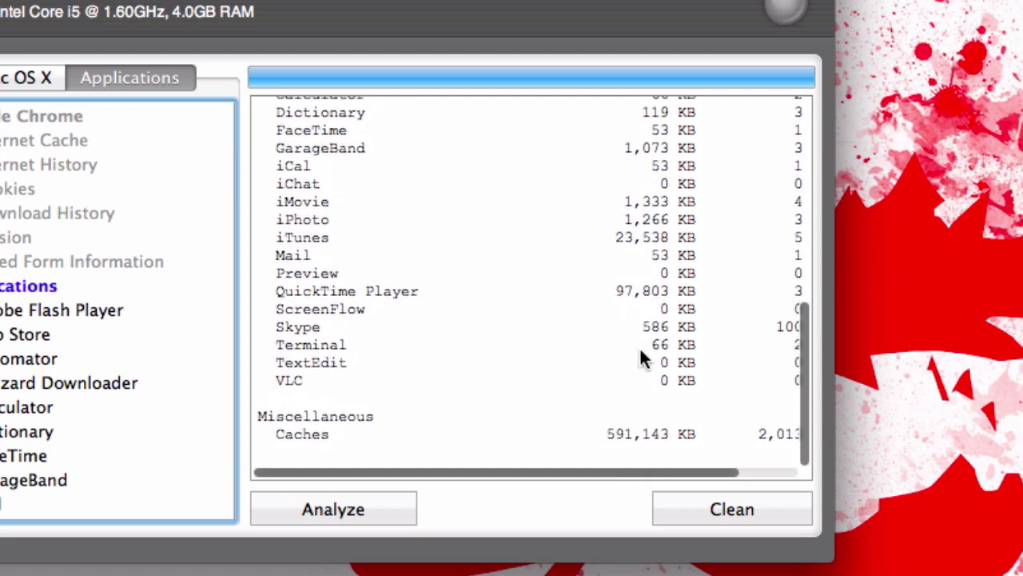
scroll(639, 352, "up", 10)
scroll(651, 384, "down", 2)
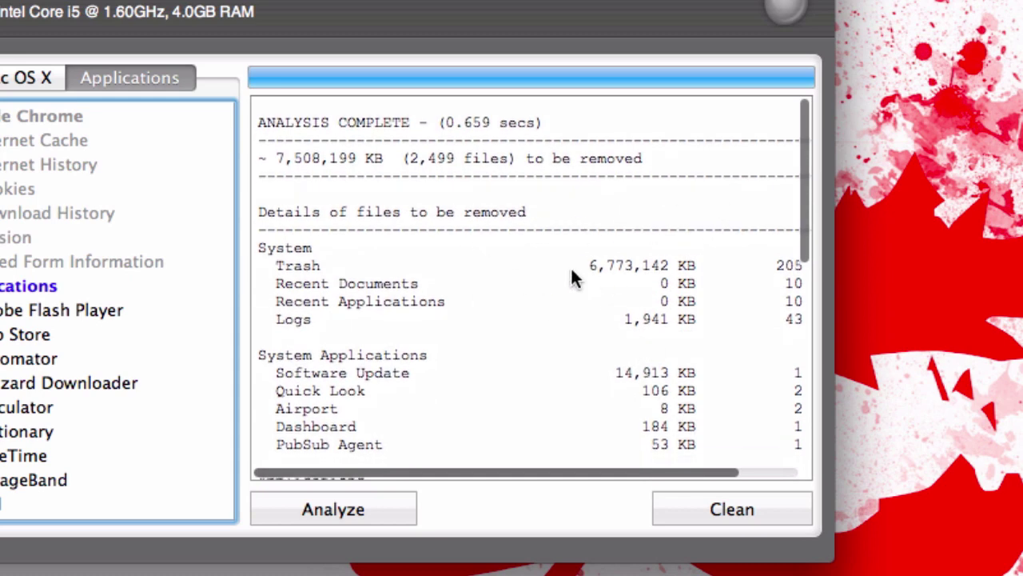
left_click(729, 509)
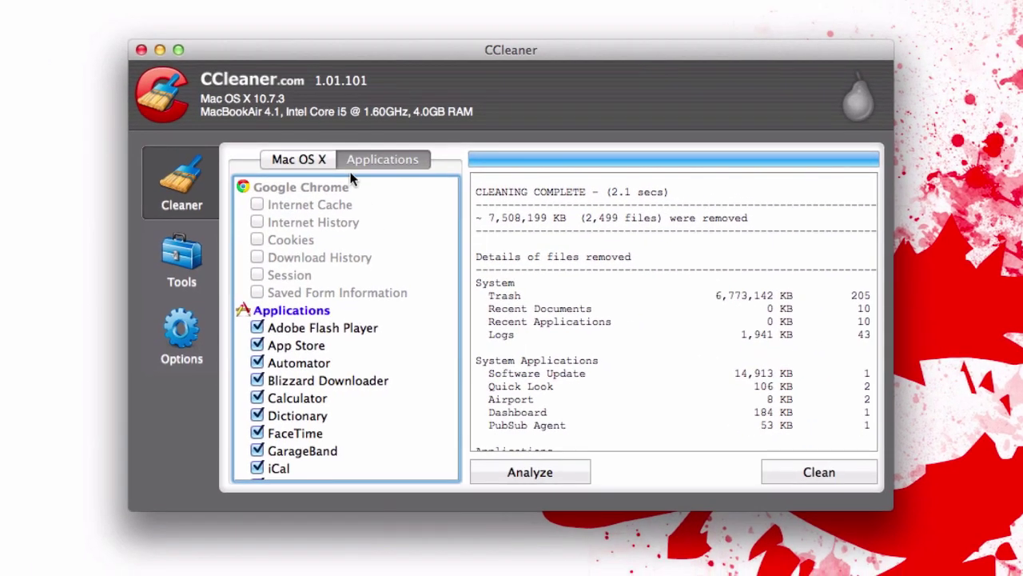
- Examine the Uninstall tool with VLC selected, Repair Permissions with Macintosh HD selected, and the Erase Free Space settings
left_click(194, 263)
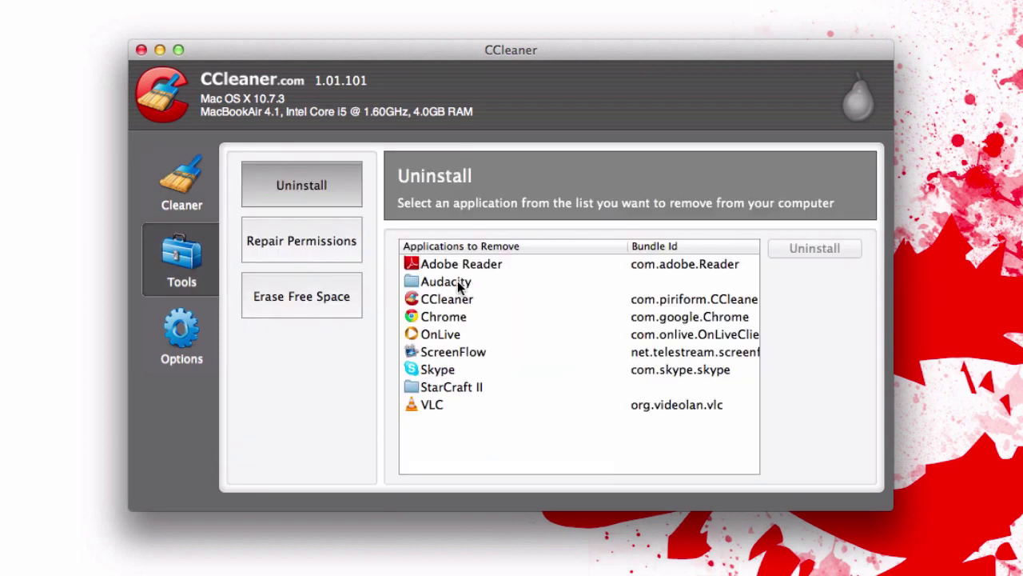
left_click(438, 407)
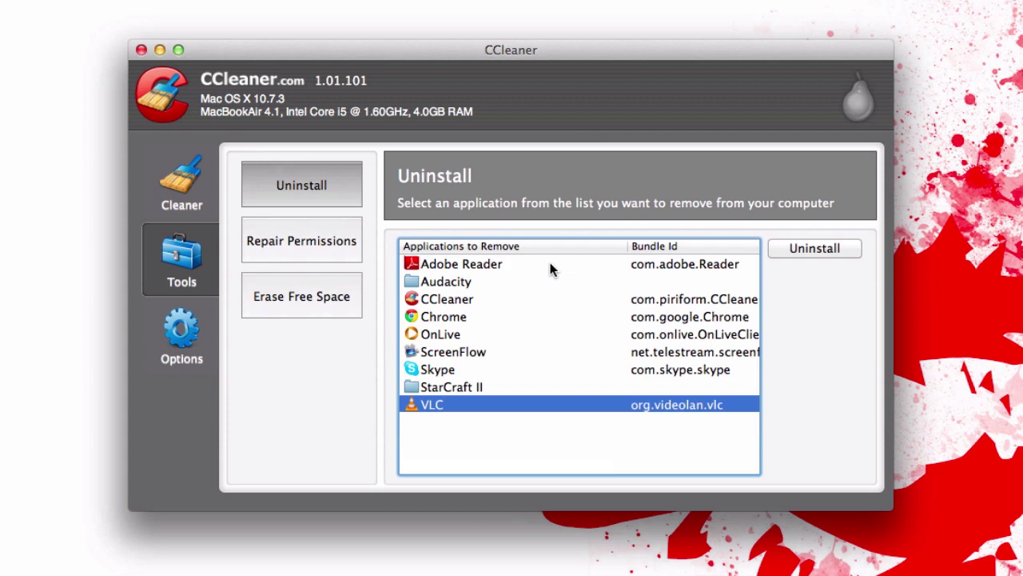
left_click(301, 242)
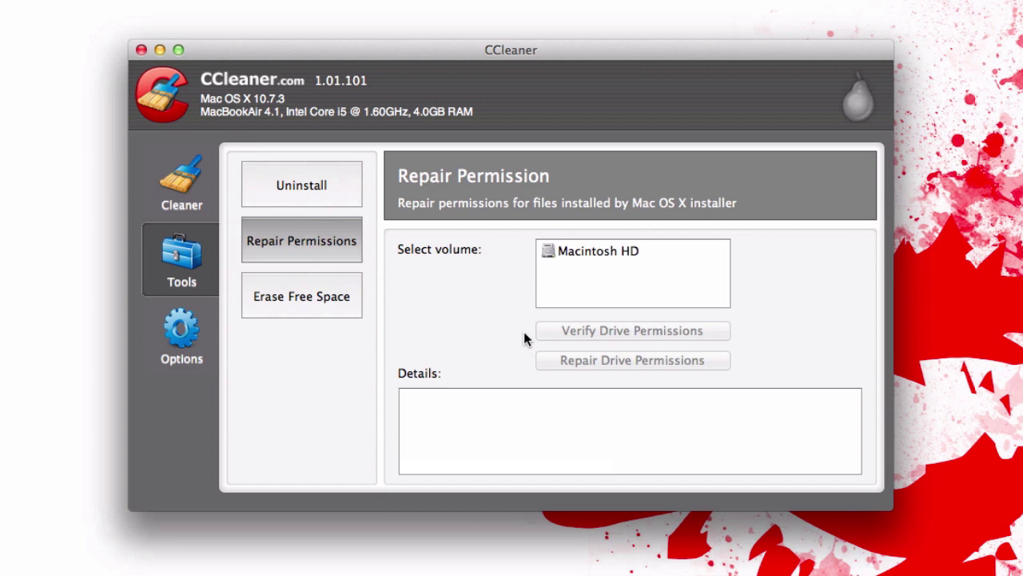
left_click(572, 253)
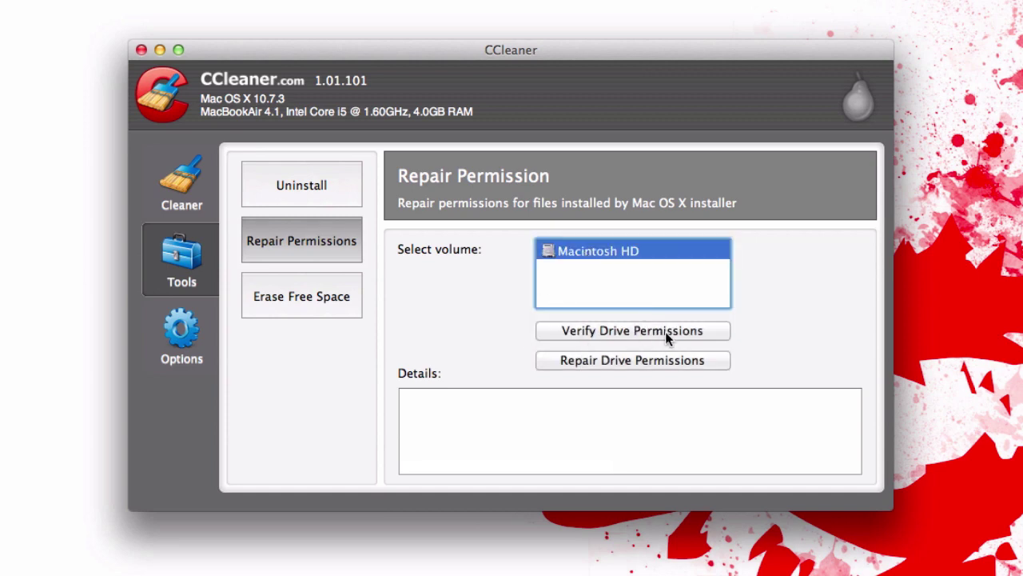
left_click(334, 306)
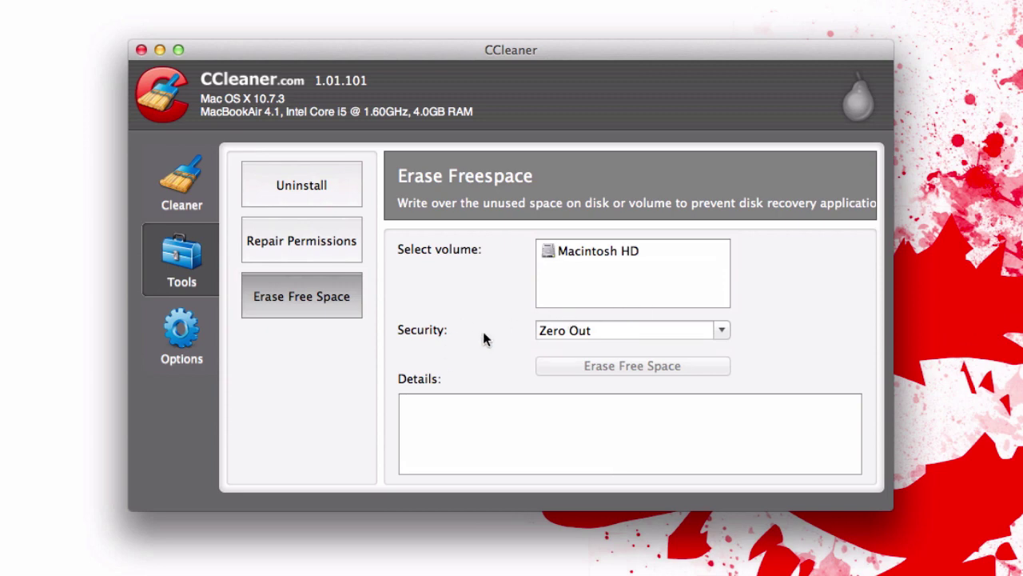
- Add the accounts.google.com and accounts.youtube.com cookies to the cookies to keep, and return to the Cleaner view
left_click(195, 343)
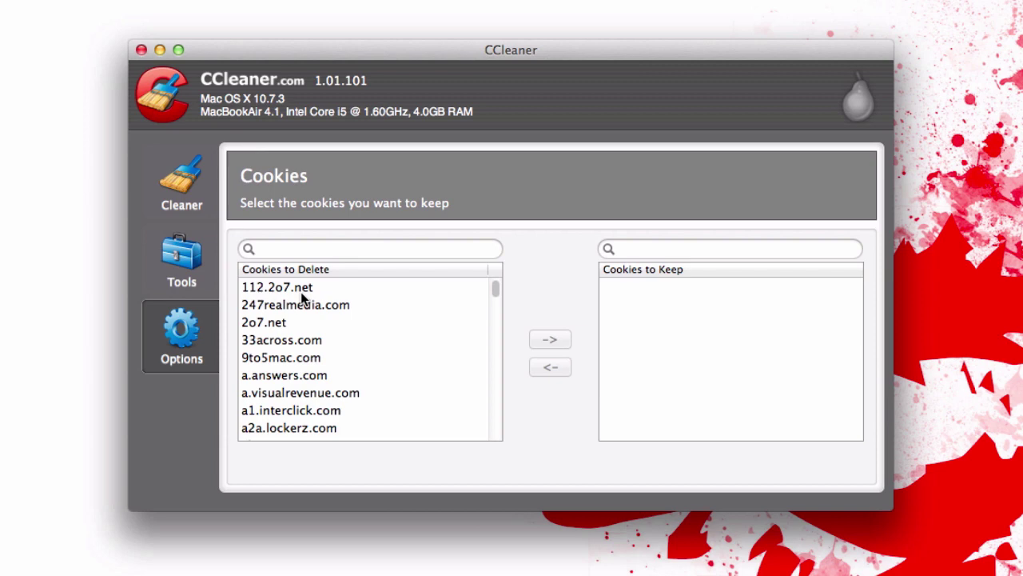
scroll(302, 297, "down", 1)
scroll(302, 298, "up", 2)
scroll(357, 382, "down", 5)
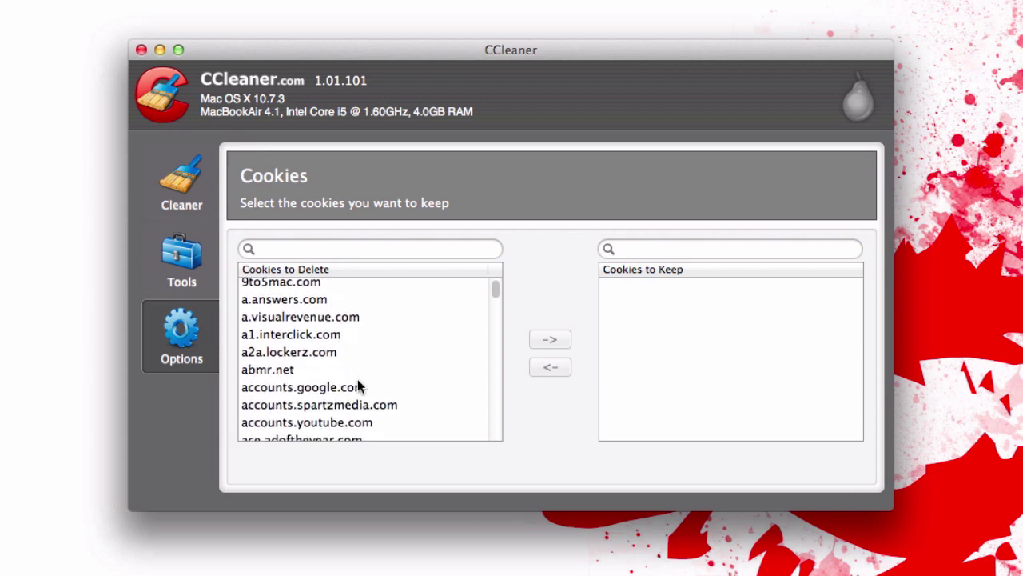
left_click(329, 387)
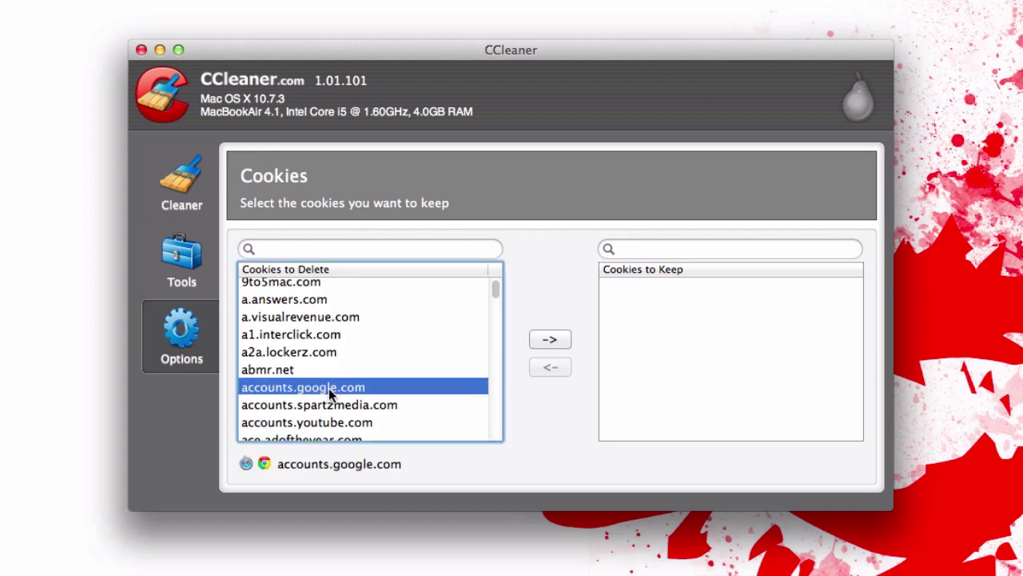
left_click(550, 342)
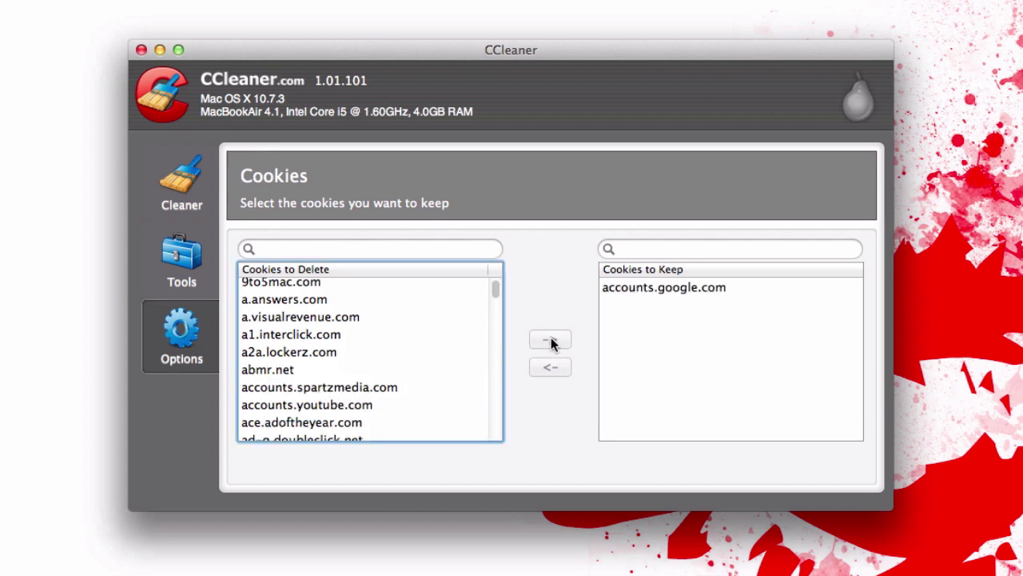
left_click(368, 400)
left_click(555, 343)
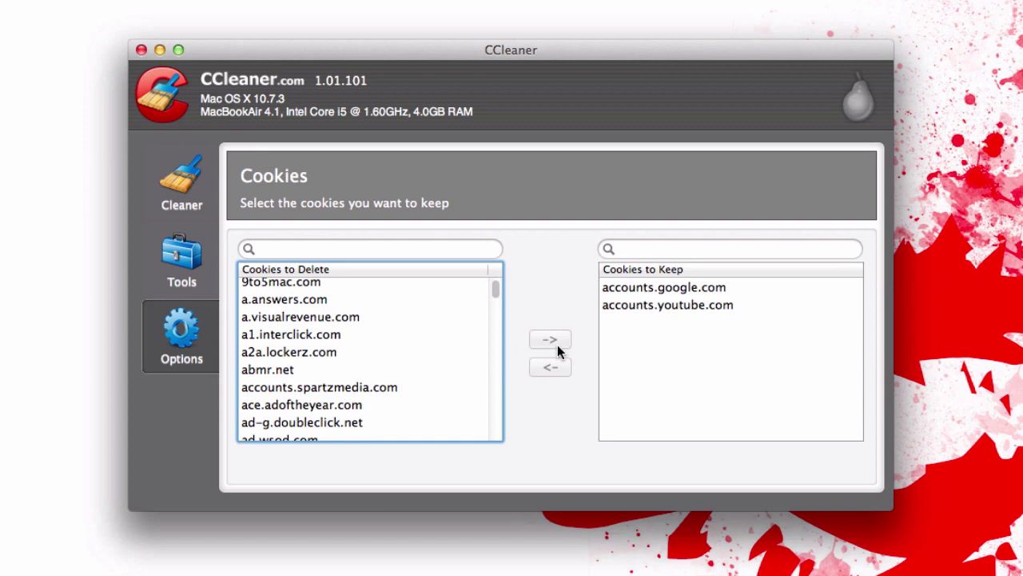
scroll(387, 374, "down", 5)
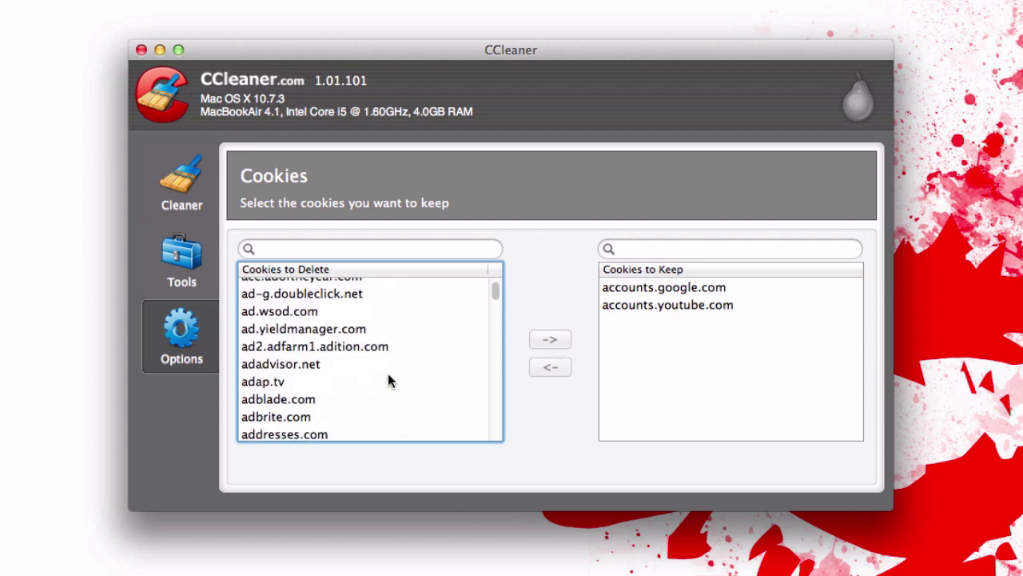
scroll(388, 373, "up", 5)
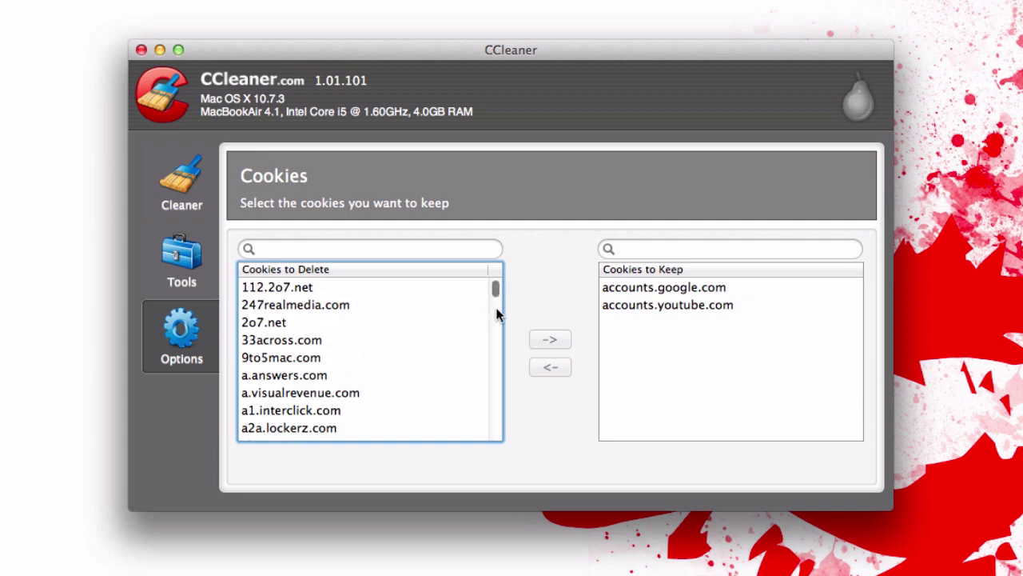
left_click(181, 184)
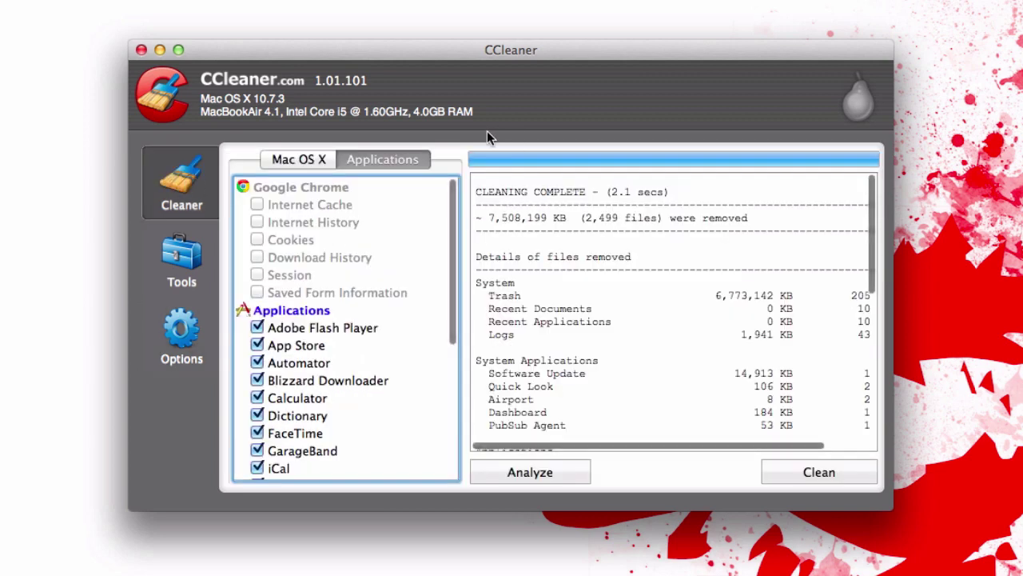